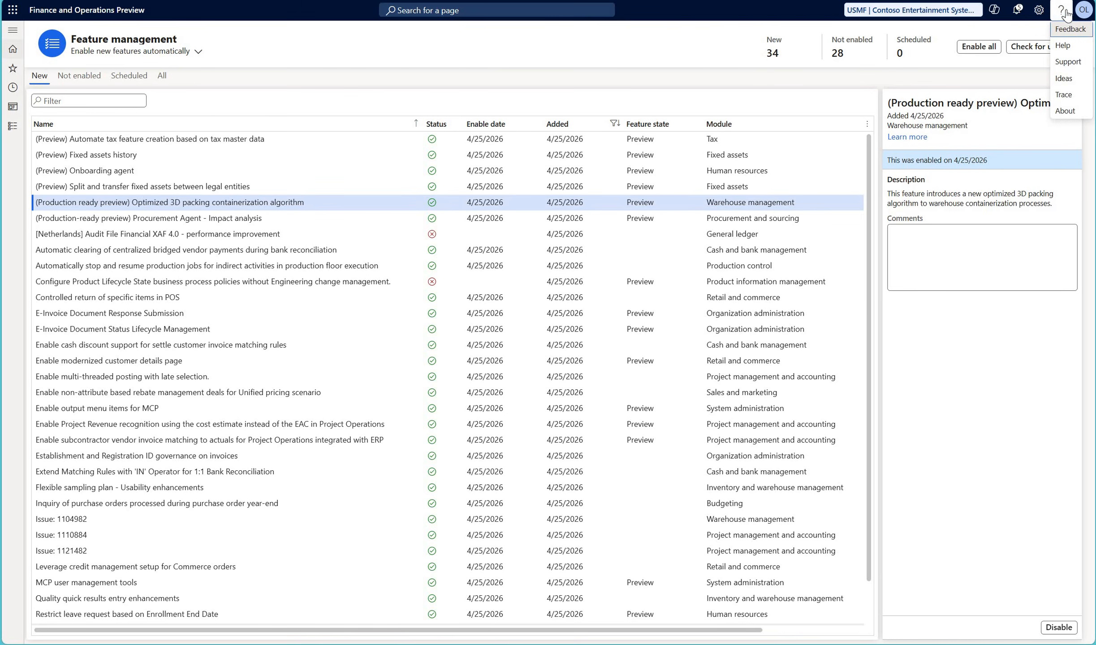
Look up the installed product and platform versions in the system's About information, and close it
left_click(1067, 120)
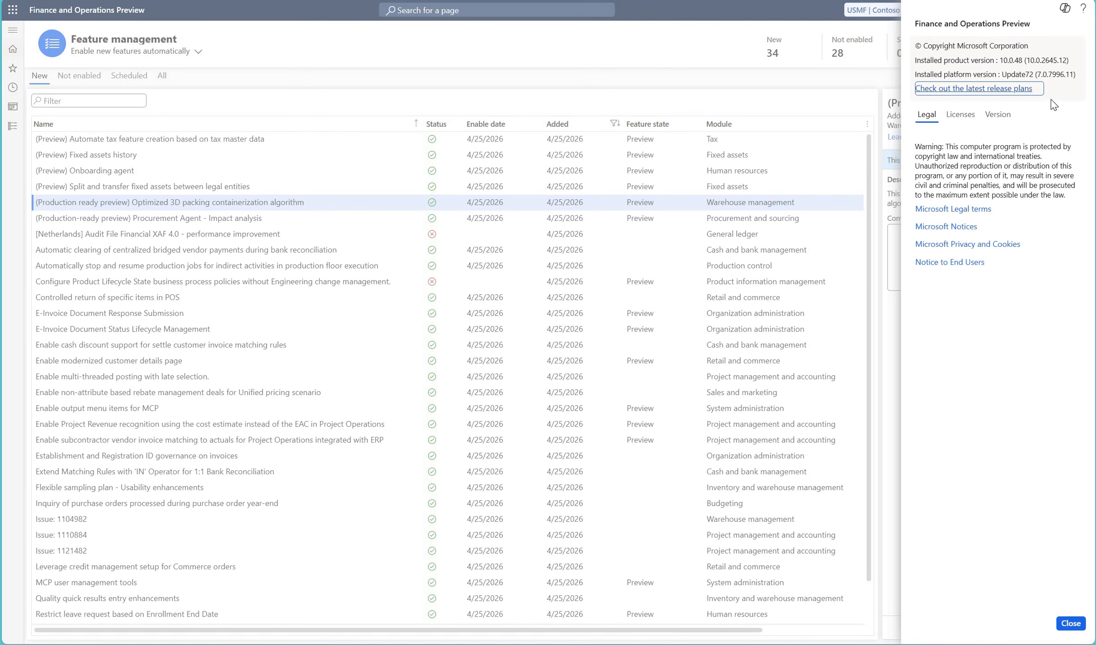
left_click(631, 66)
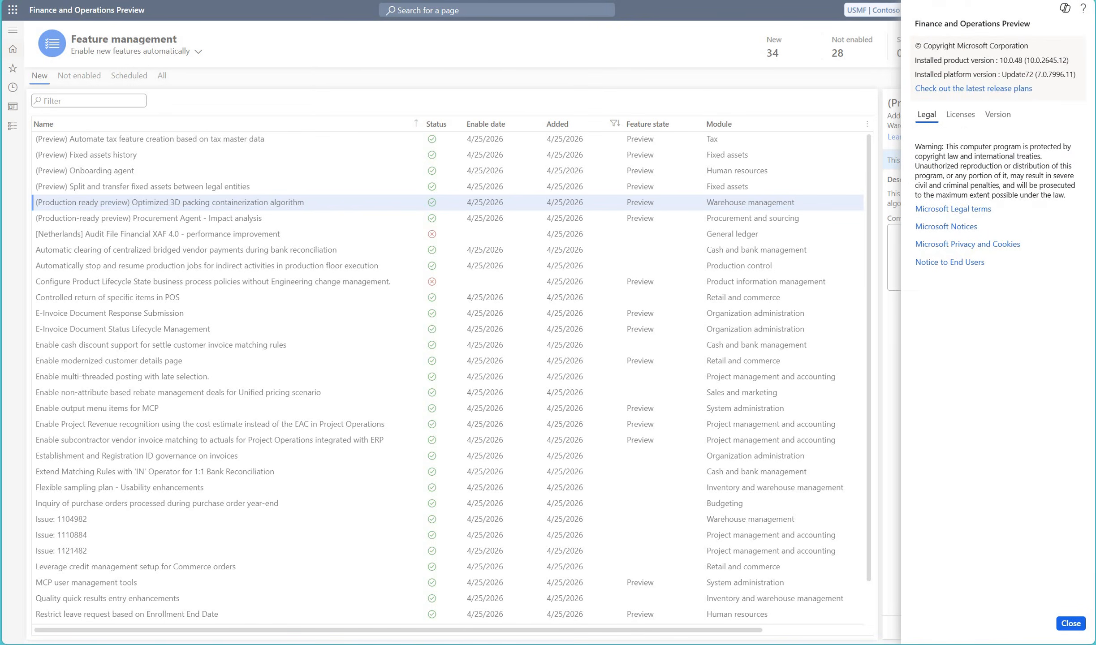
left_click(1070, 623)
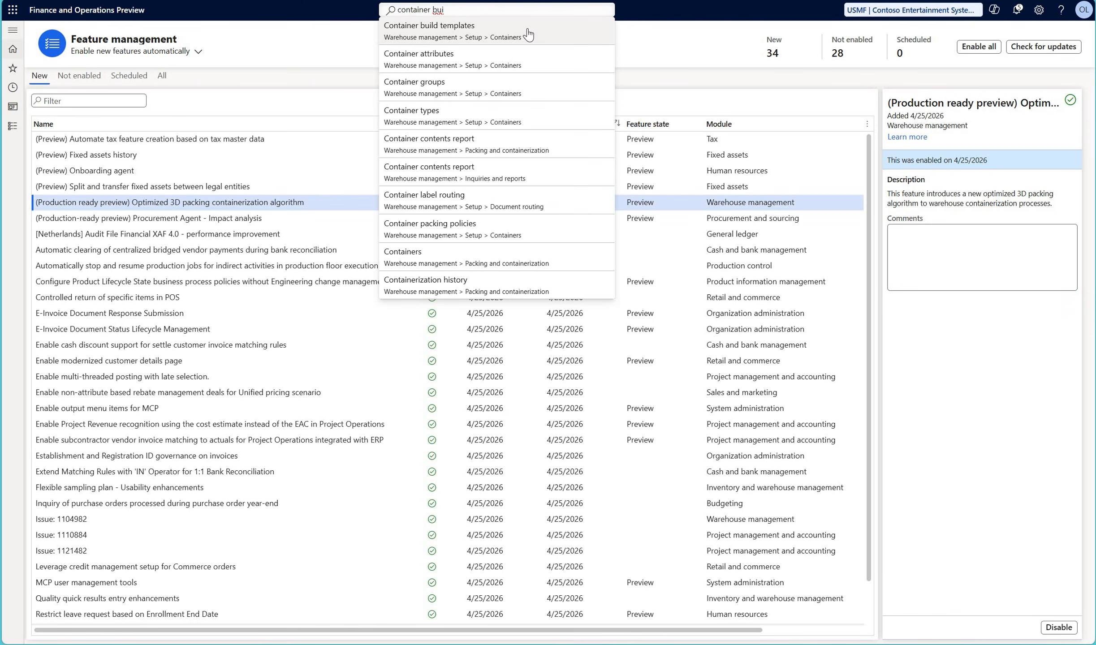
Open the container build templates and inspect the Boxes container group assigned to the Default template
left_click(528, 29)
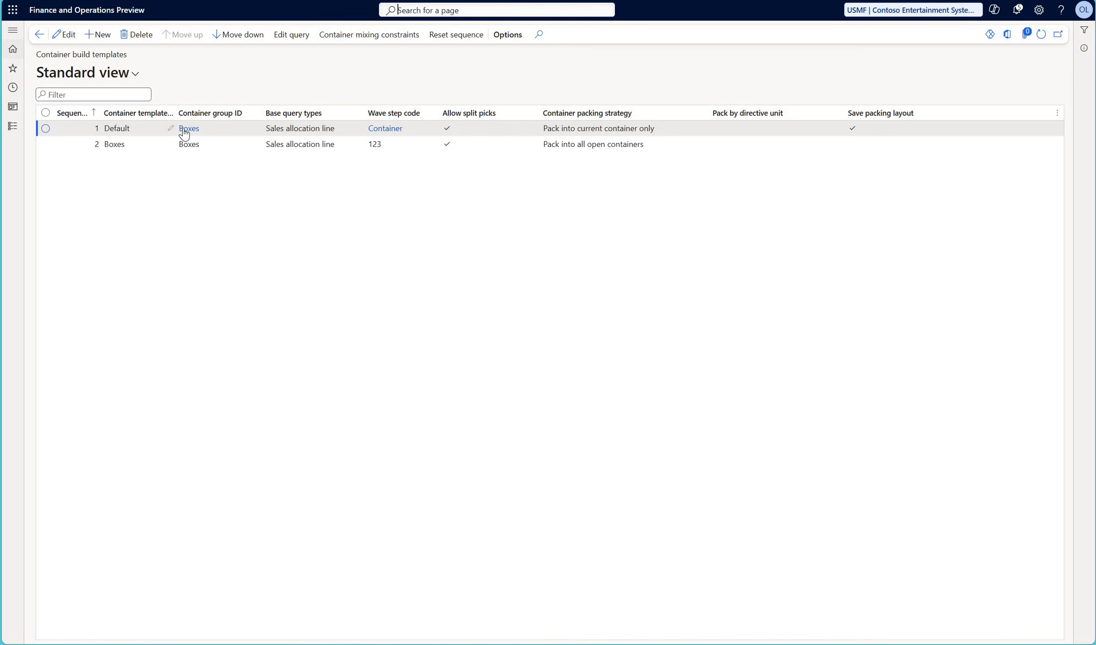
left_click(189, 130)
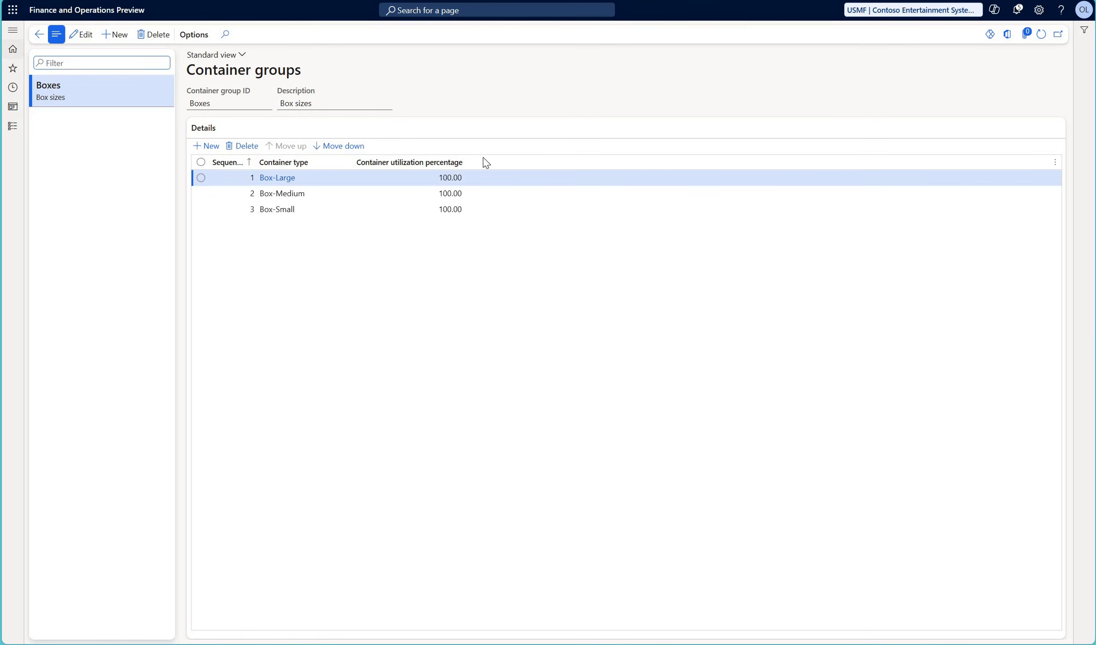
key("Escape")
Review the available container packing strategies for the Default build template without changing the selection
left_click(716, 130)
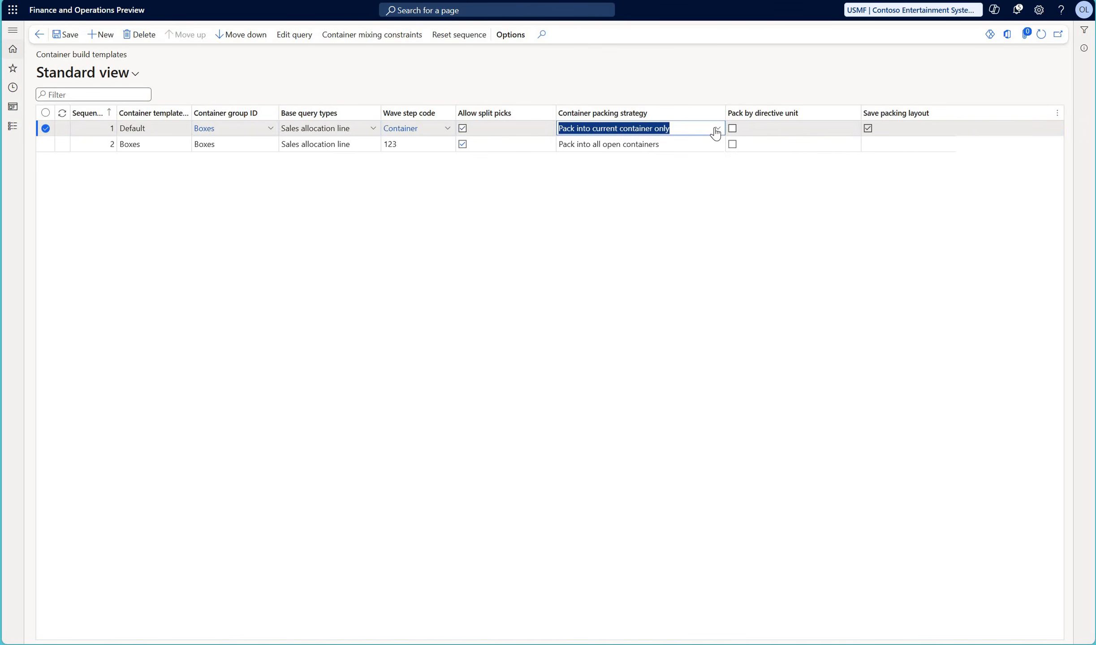
left_click(716, 129)
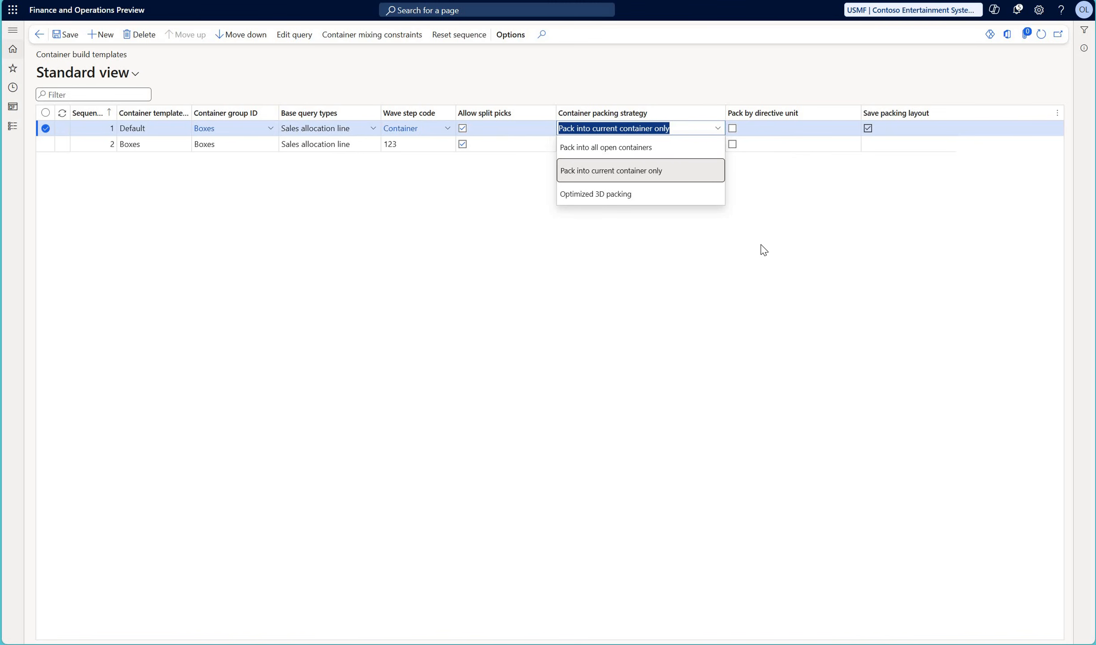
left_click(744, 233)
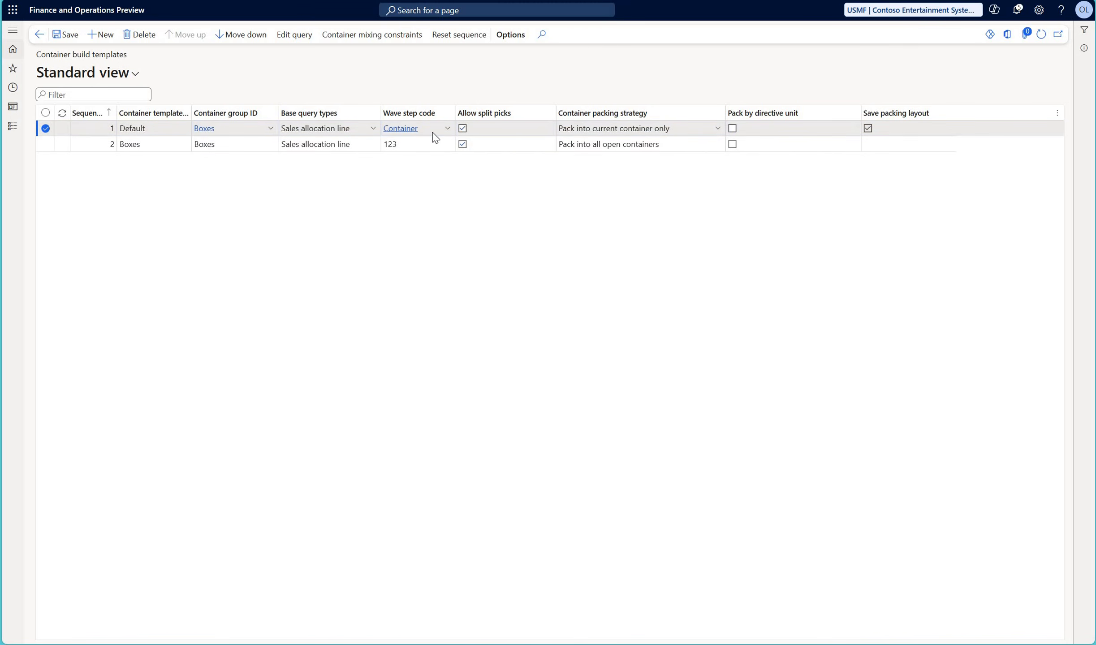
Find the wave templates page and check the containerization method's wave step code in the 24 Shipping Default template
left_click(437, 9)
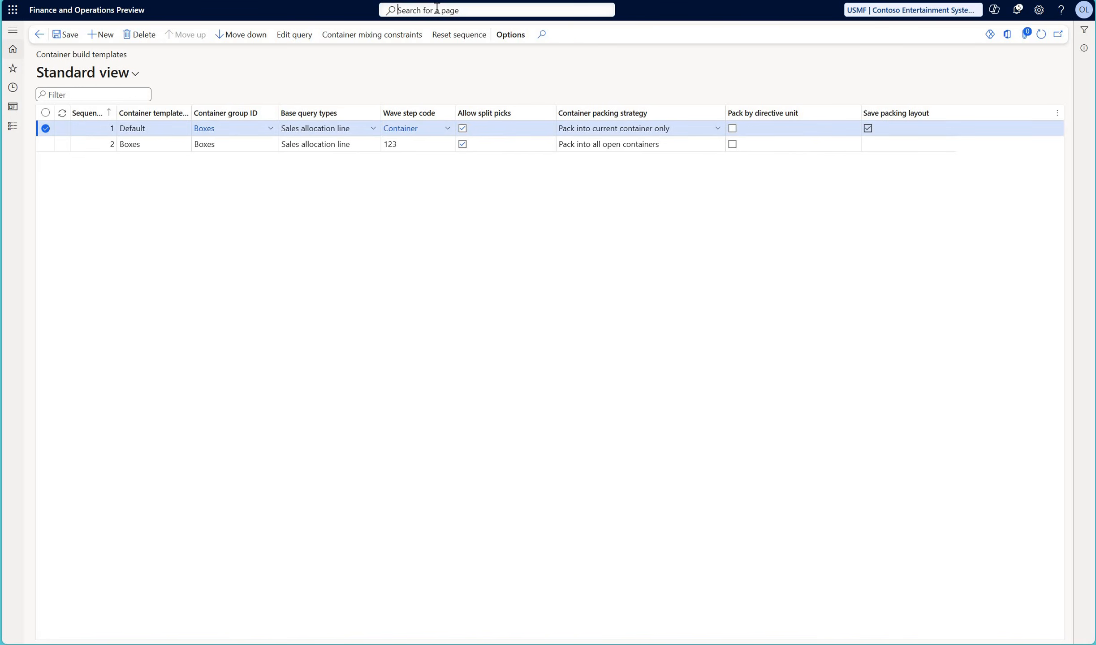
type("wave te")
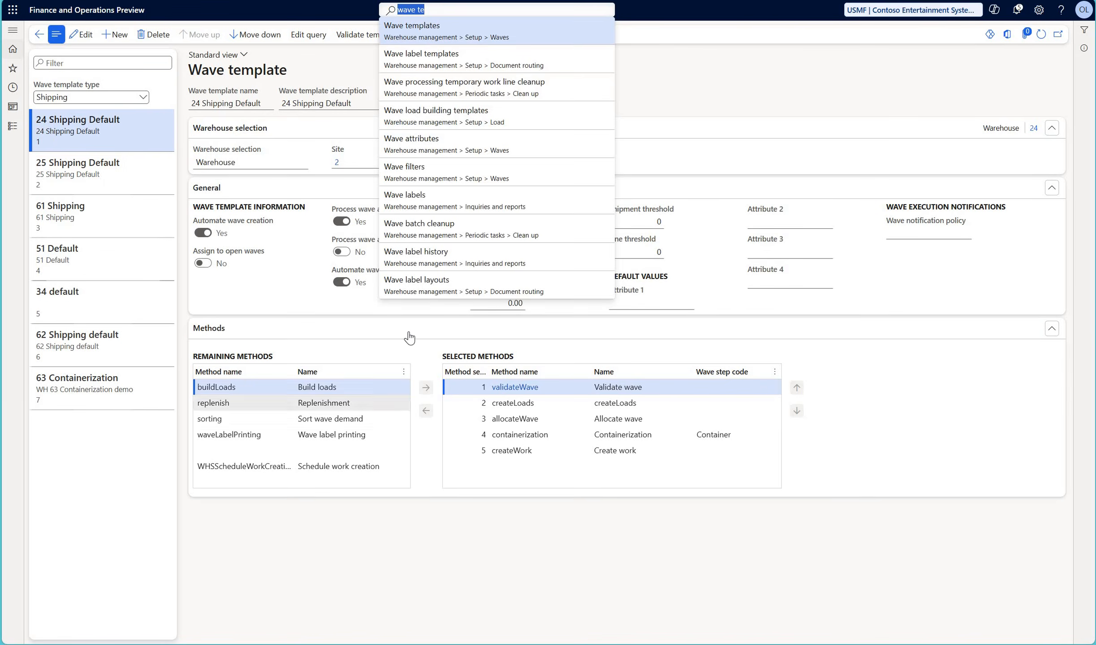
left_click(418, 336)
left_click(567, 435)
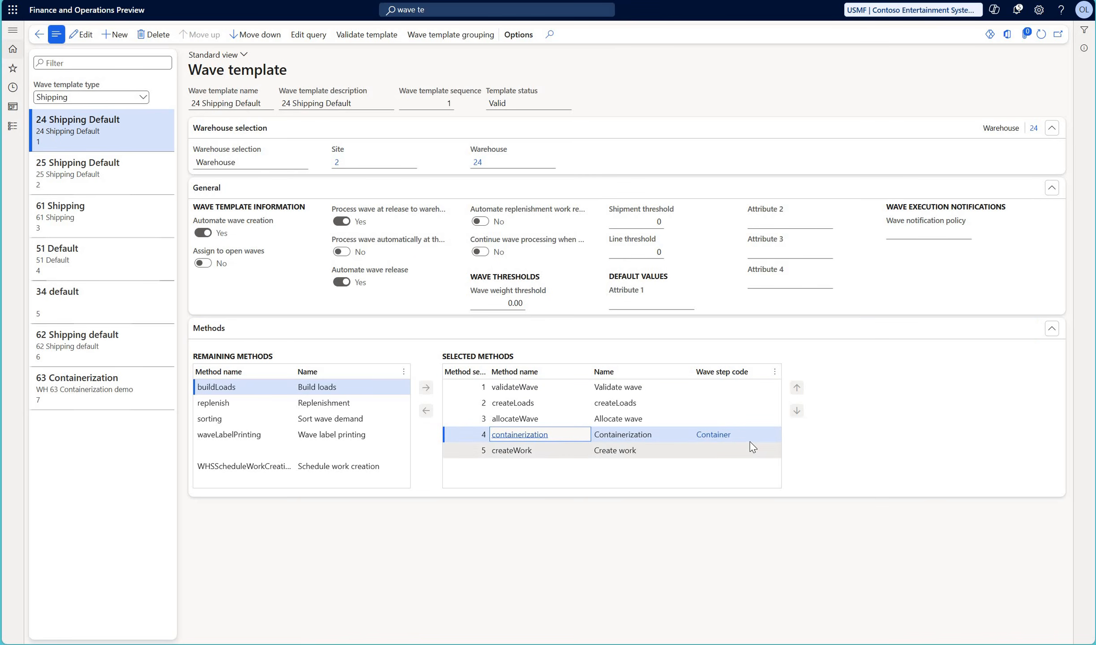
Go to the Benin Customer sales order and open the load details for its HDMI 12' Cables line, item A0002
left_click(13, 47)
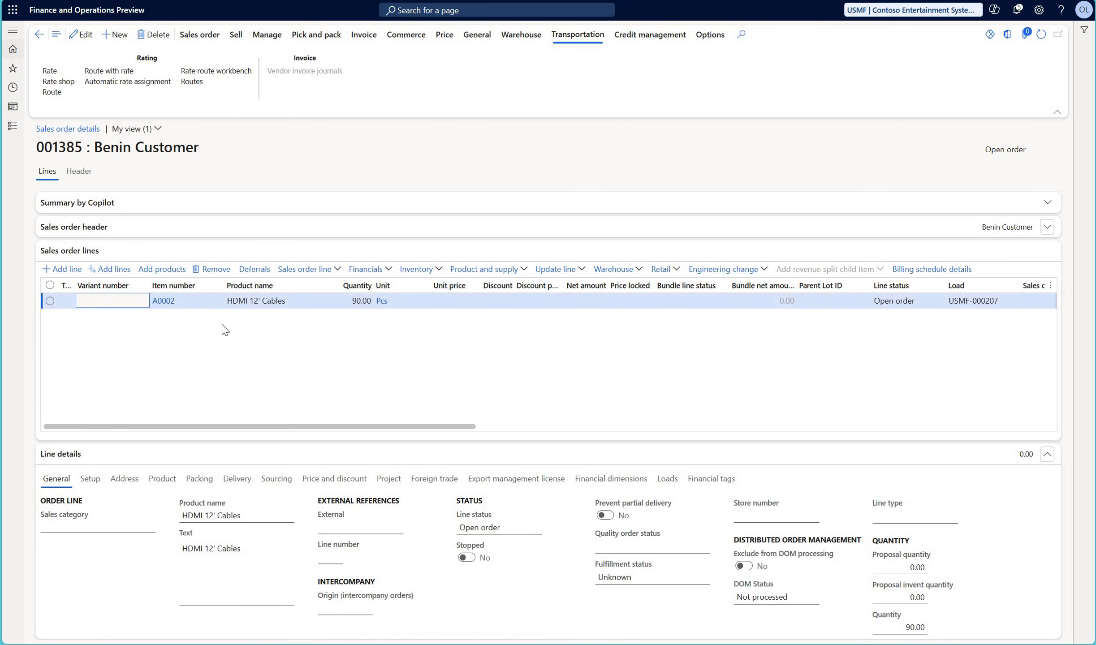
left_click(174, 307)
left_click(163, 300)
scroll(198, 309, "down", 10)
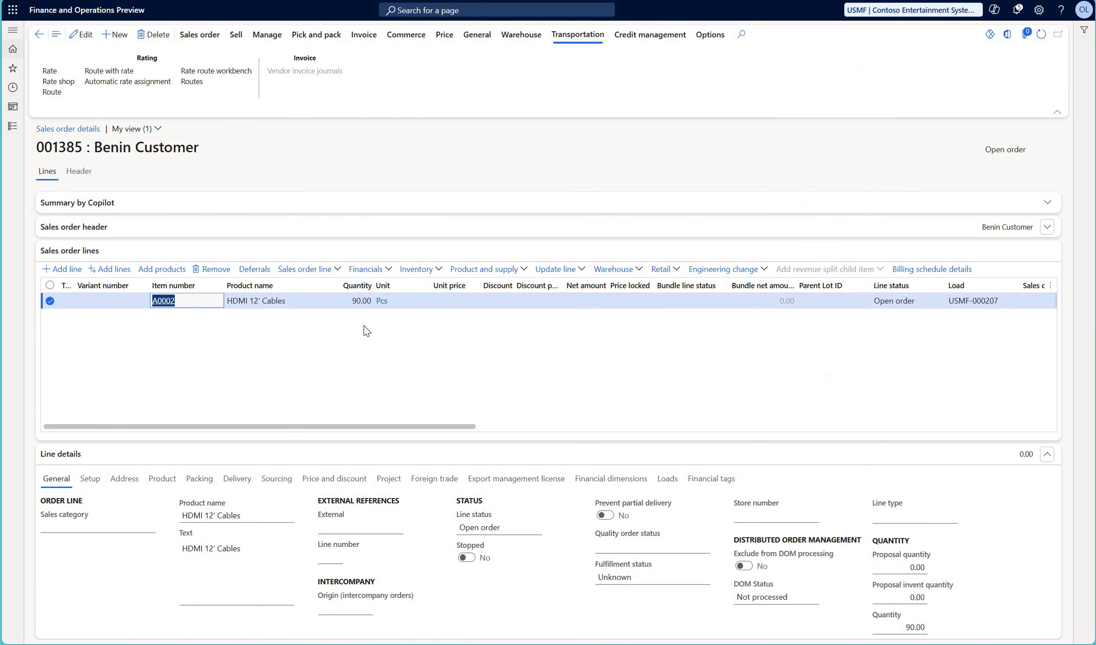
left_click(613, 269)
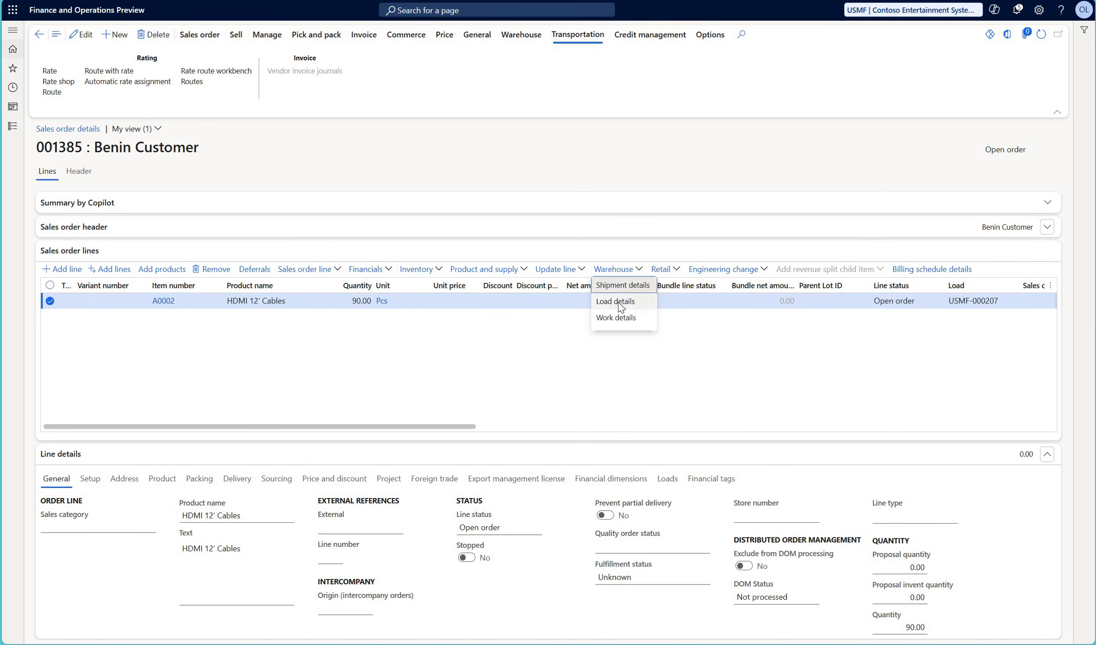
left_click(616, 305)
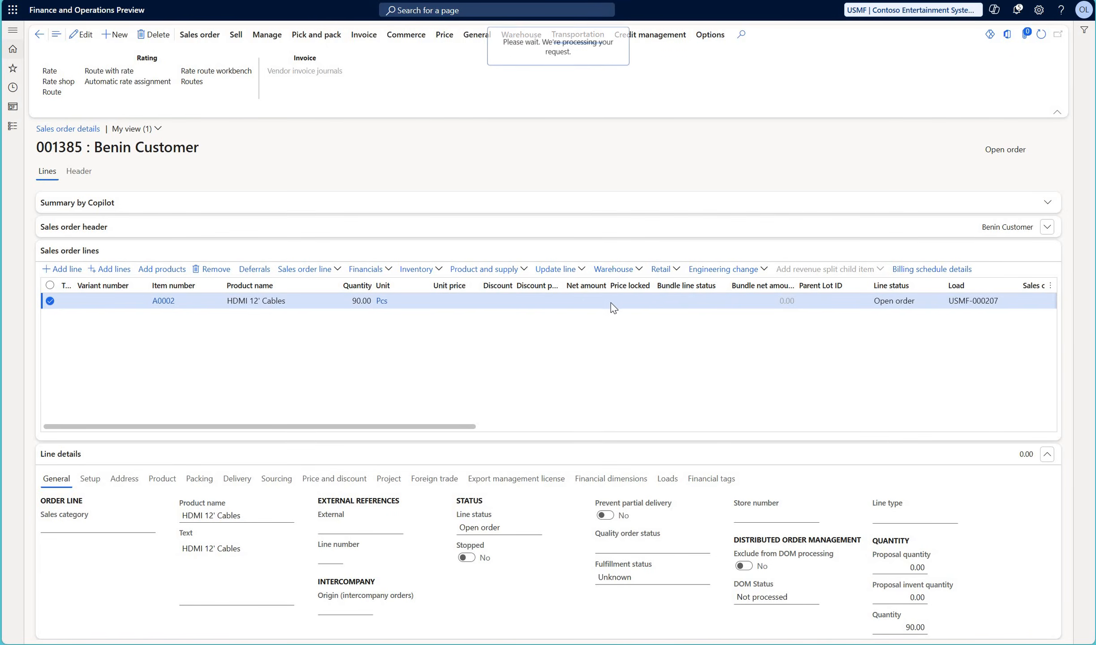
Process the outbound load's wave from its wave details, refresh its status until released, and return to the load
left_click(249, 71)
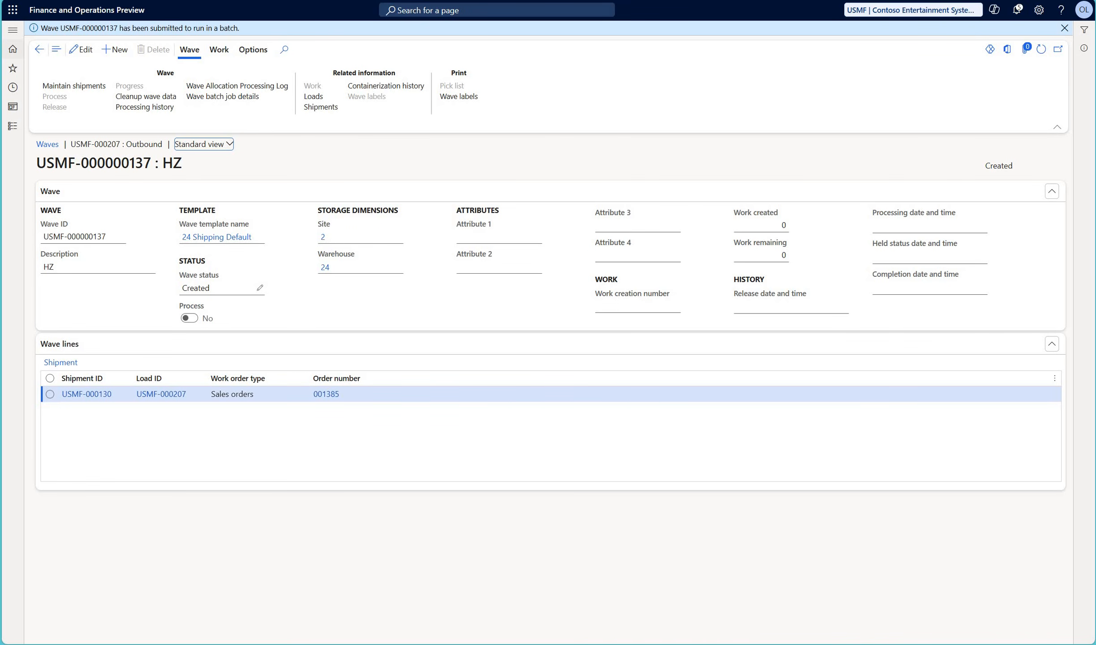
left_click(1040, 49)
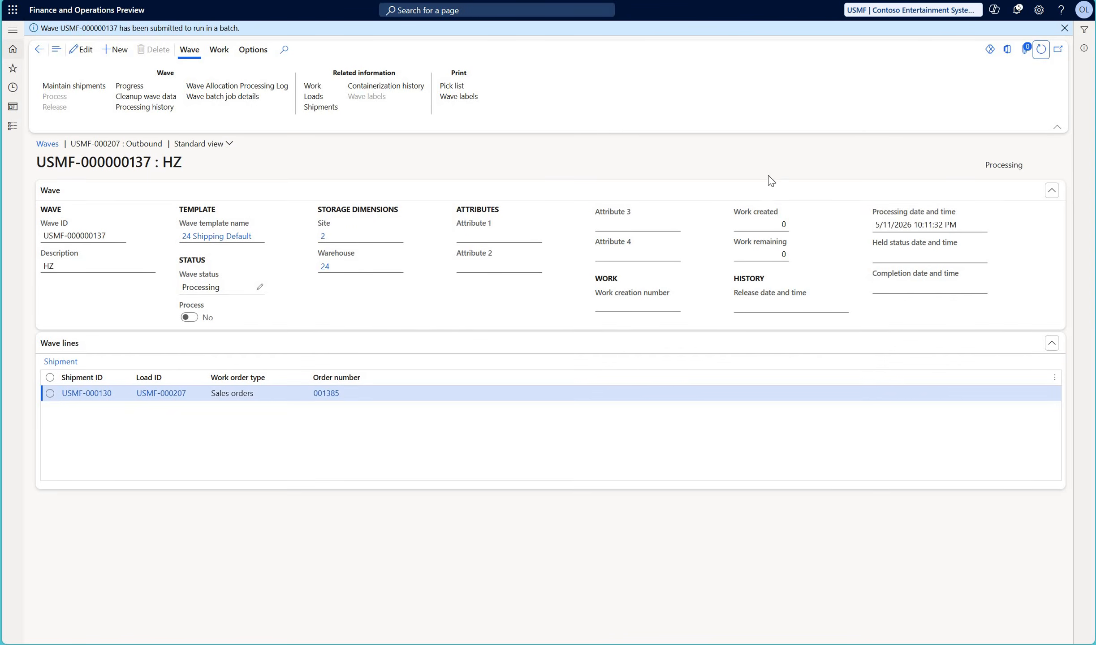
left_click(1040, 49)
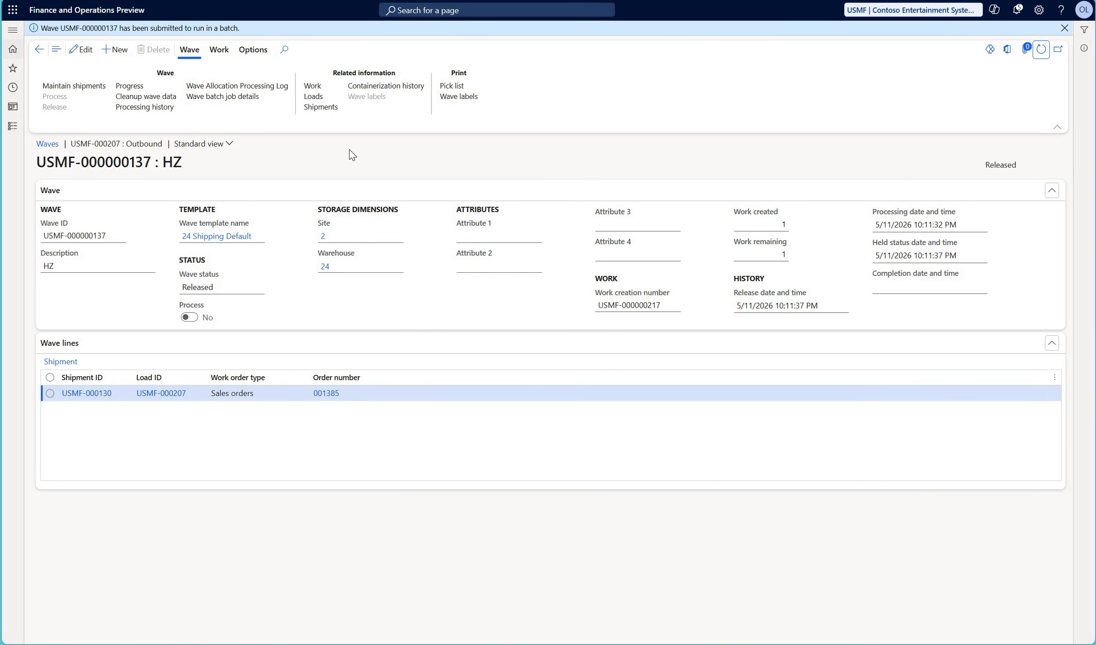
key("Escape")
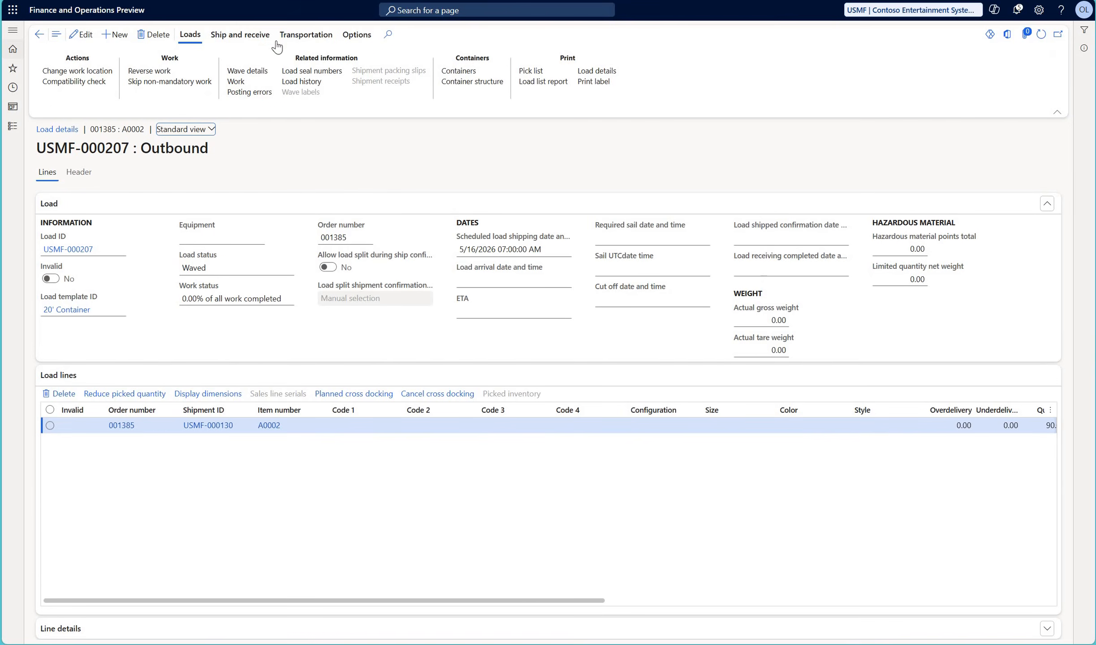
Open the load's container structure and view the container lines of both Box-Large containers and the Box-Small container
left_click(501, 86)
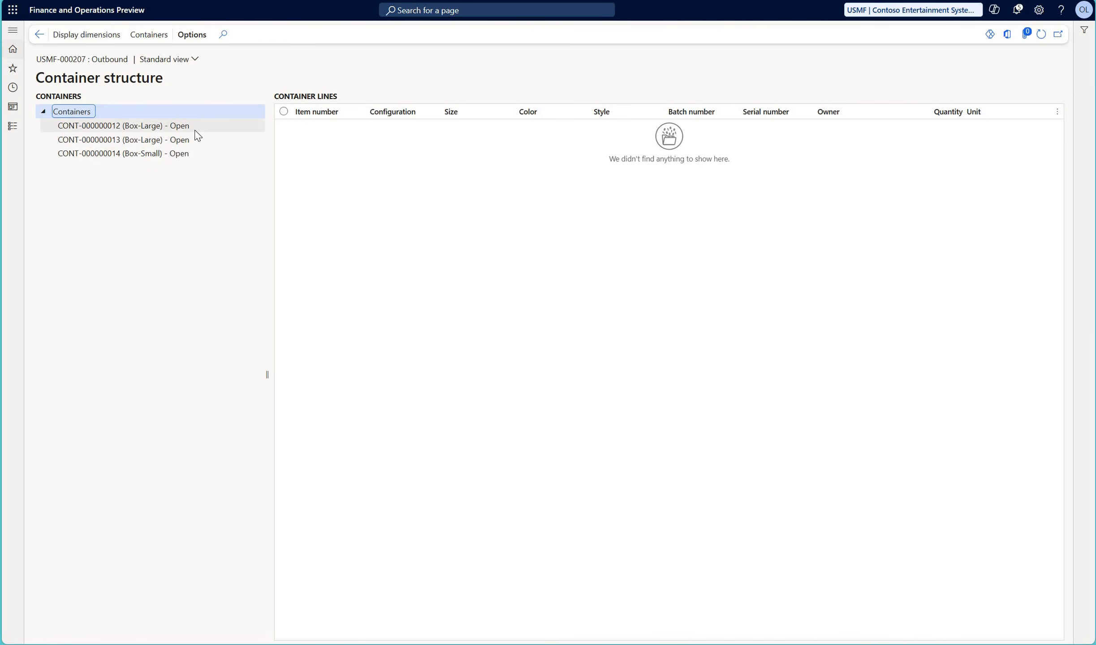
key("Down")
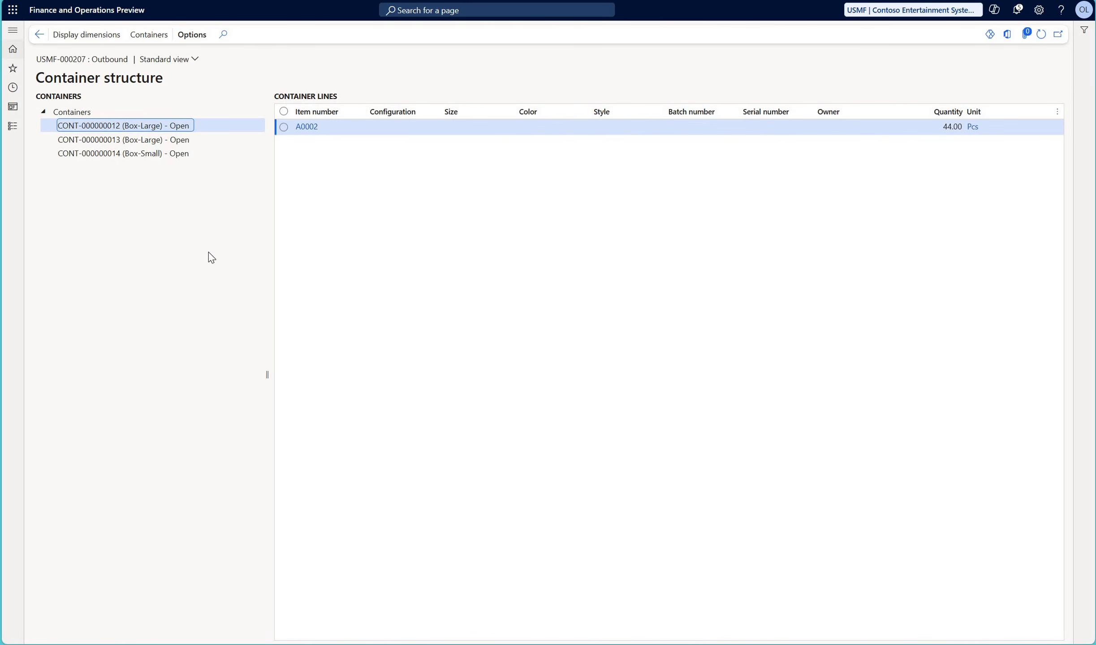
left_click(120, 139)
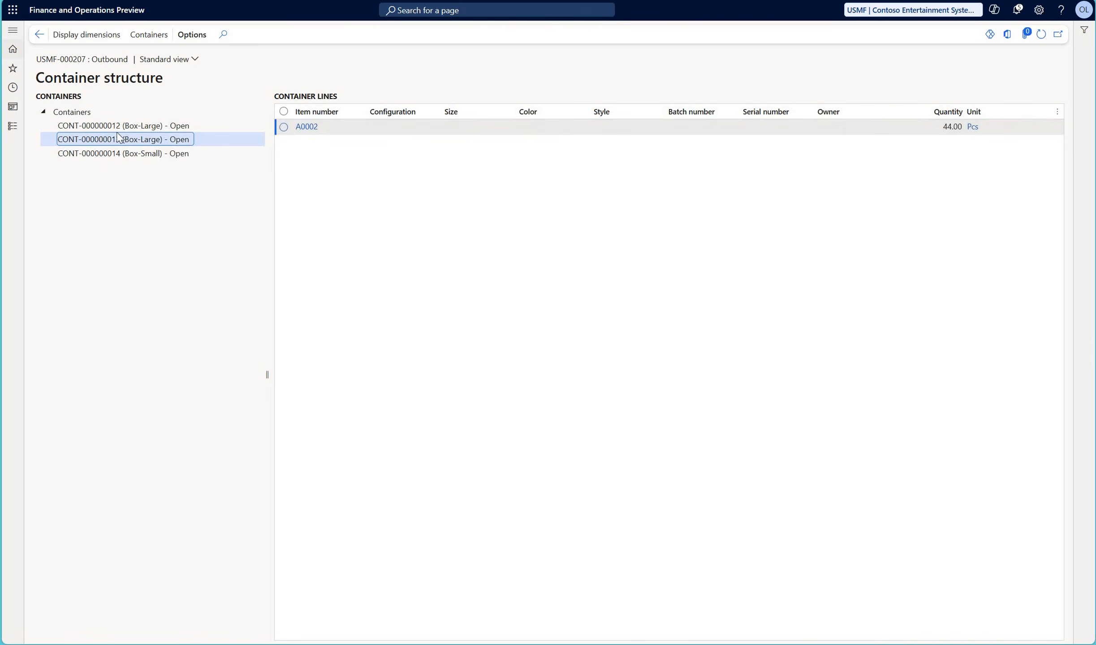
left_click(128, 154)
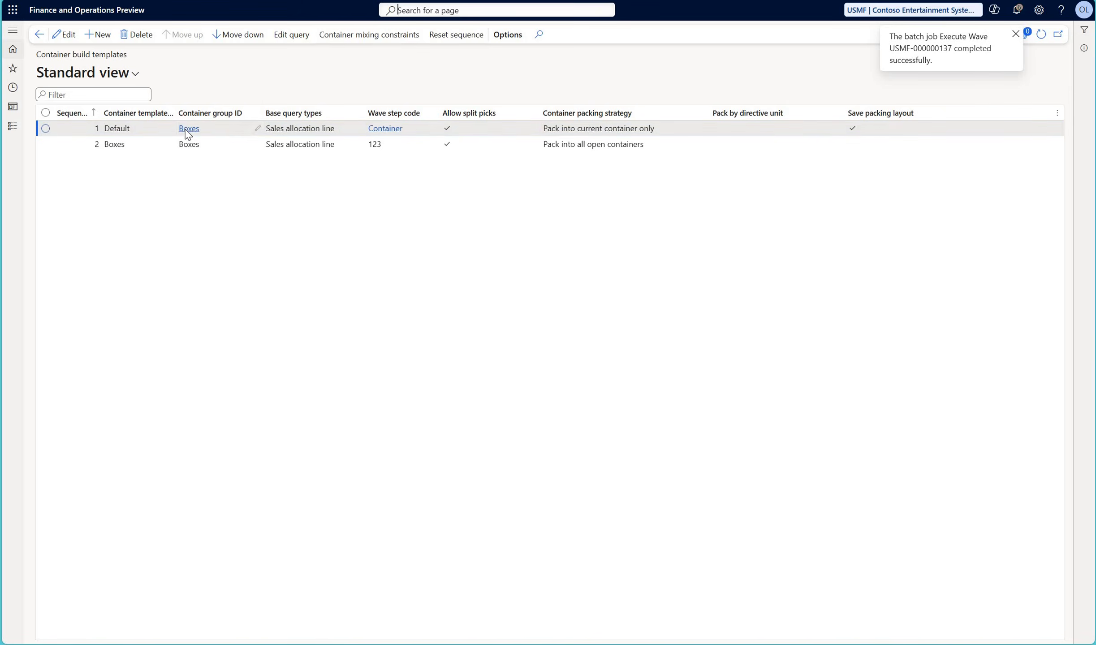
Open the Default build template's Boxes container group and inspect its Box-Large container type
left_click(189, 131)
left_click(281, 179)
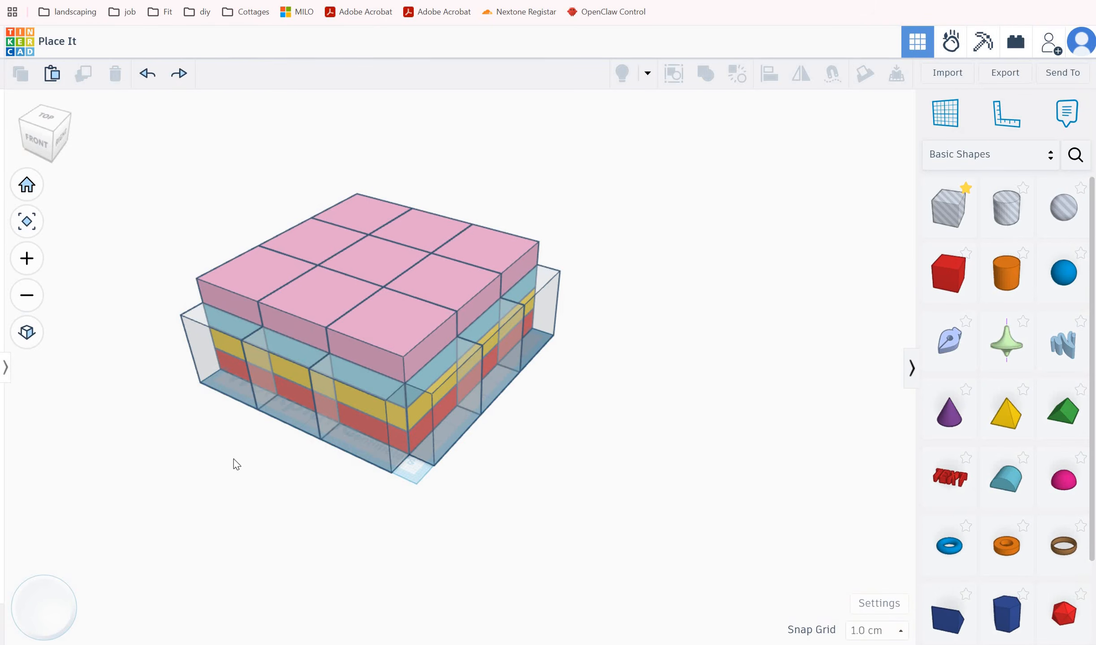
Switch to the Place It model in Tinkercad and examine the stacked box layers, including the dimensions of one pink box
left_click_drag(294, 488, 201, 455)
left_click_drag(250, 489, 204, 464)
mouse_move(288, 482)
left_mouse_down()
mouse_move(326, 494)
mouse_move(268, 490)
left_mouse_up()
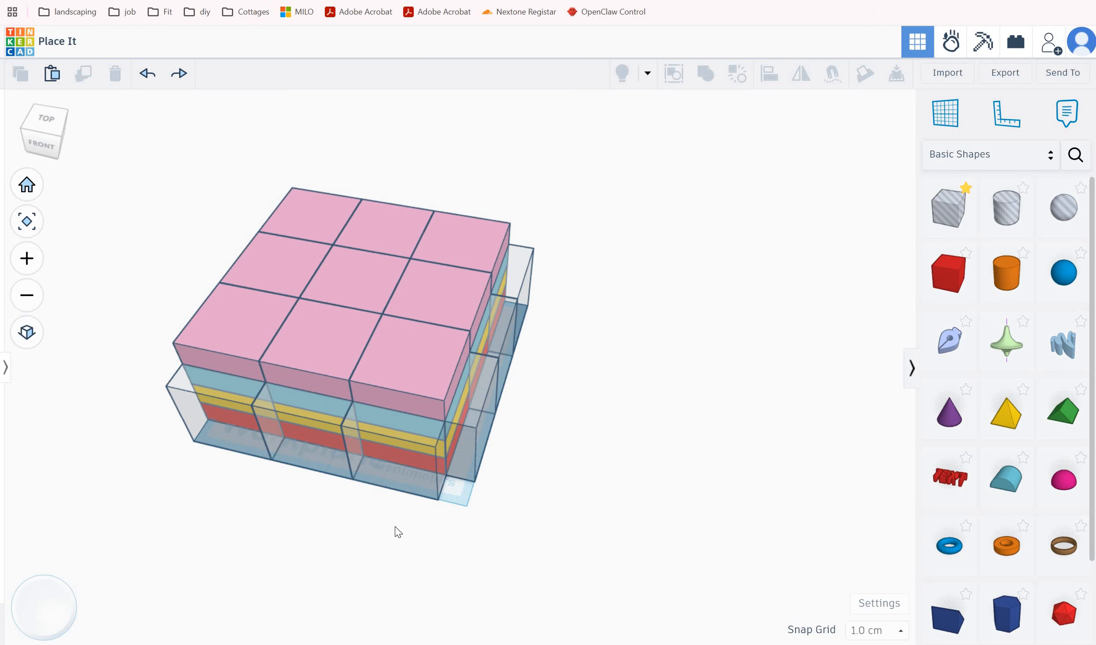
left_click_drag(362, 513, 373, 514)
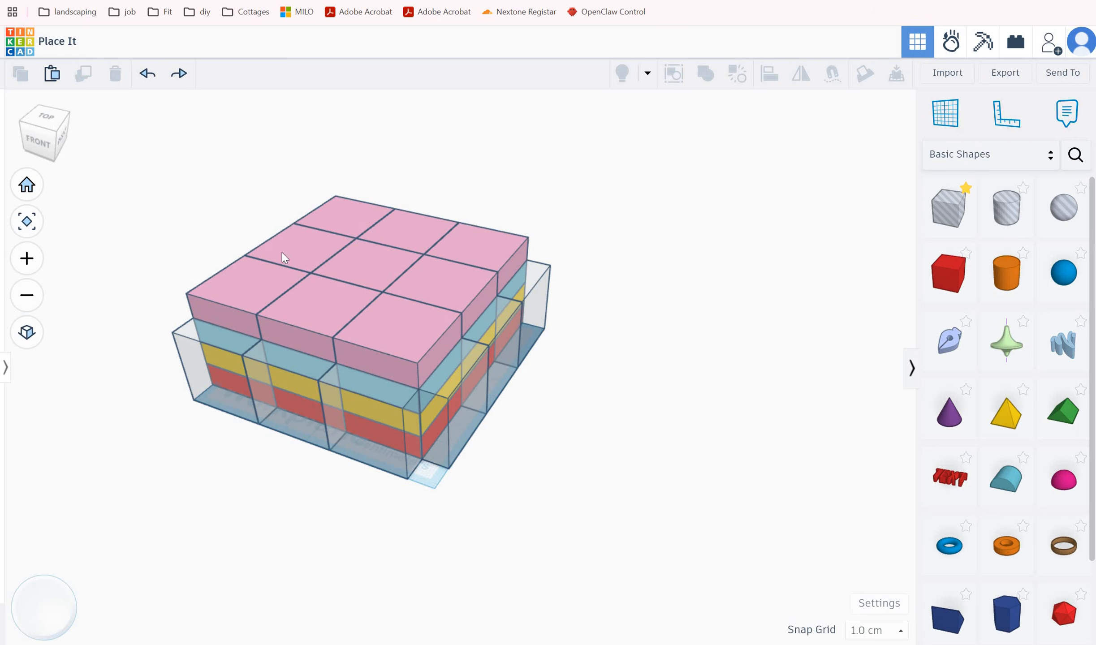
left_click(240, 295)
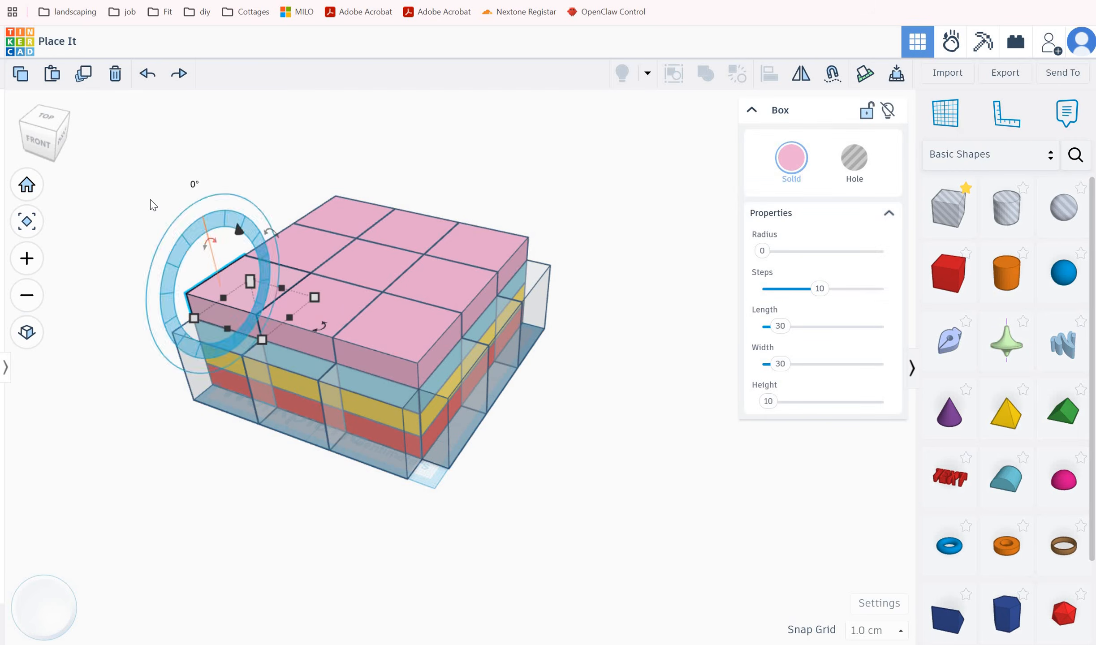
left_click(143, 245)
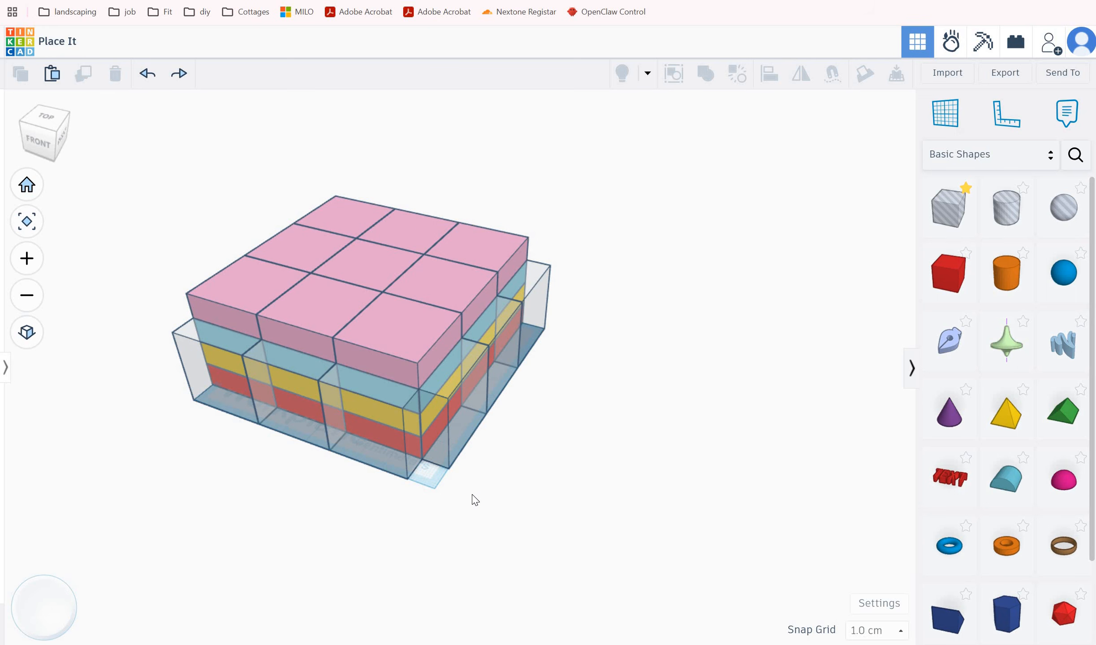
left_click(347, 595)
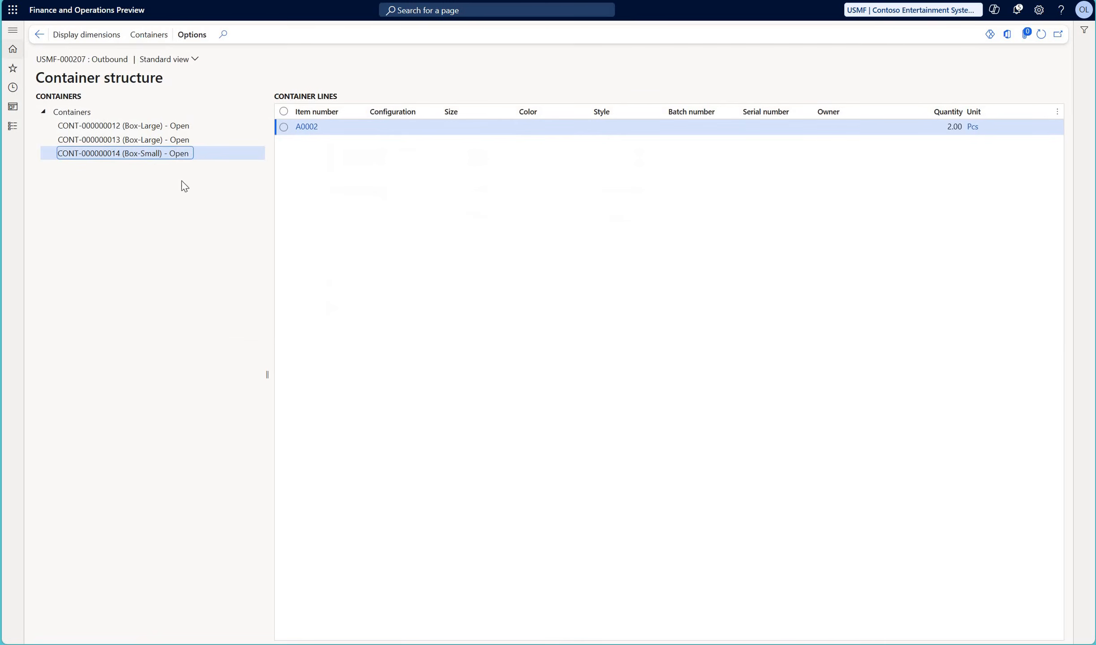
Return to the container structure and compare the packed quantities of the two large boxes and the small one
left_click(164, 123)
left_click(162, 127)
left_click(162, 140)
left_click(159, 154)
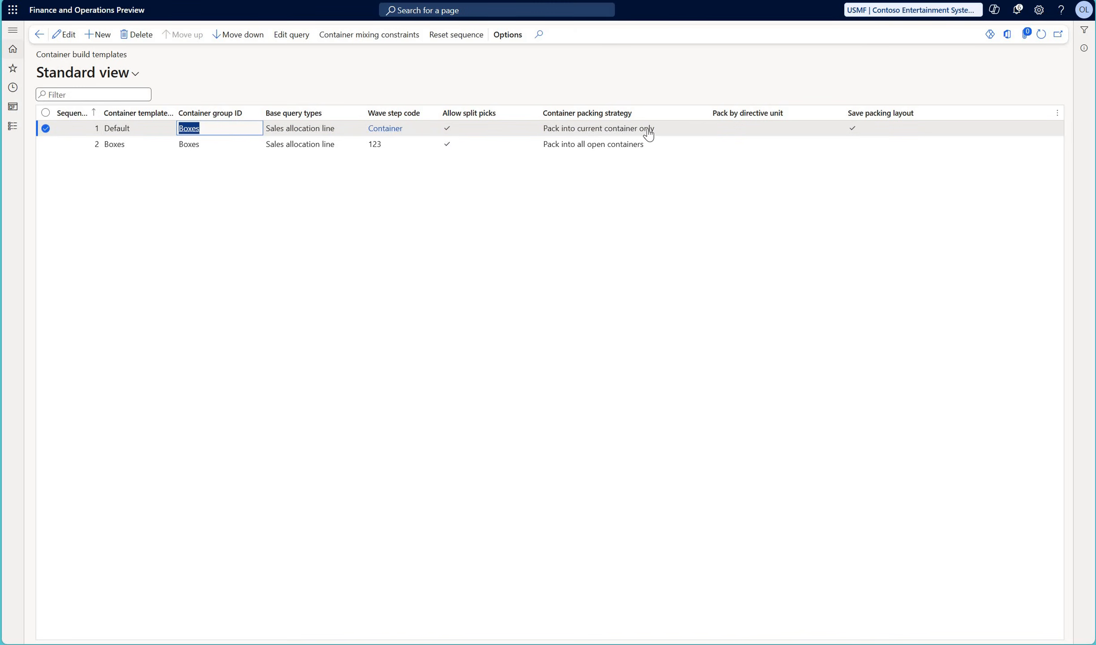
Set the Default container build template's packing strategy to Optimized 3D packing and leave the page
left_click(706, 131)
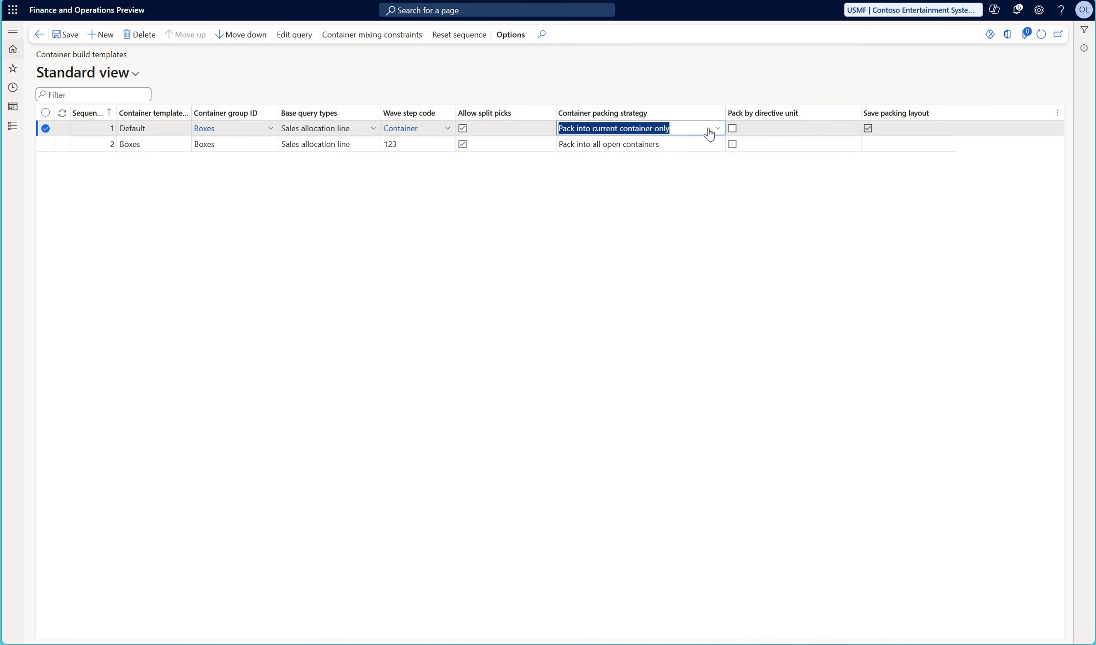
left_click(710, 130)
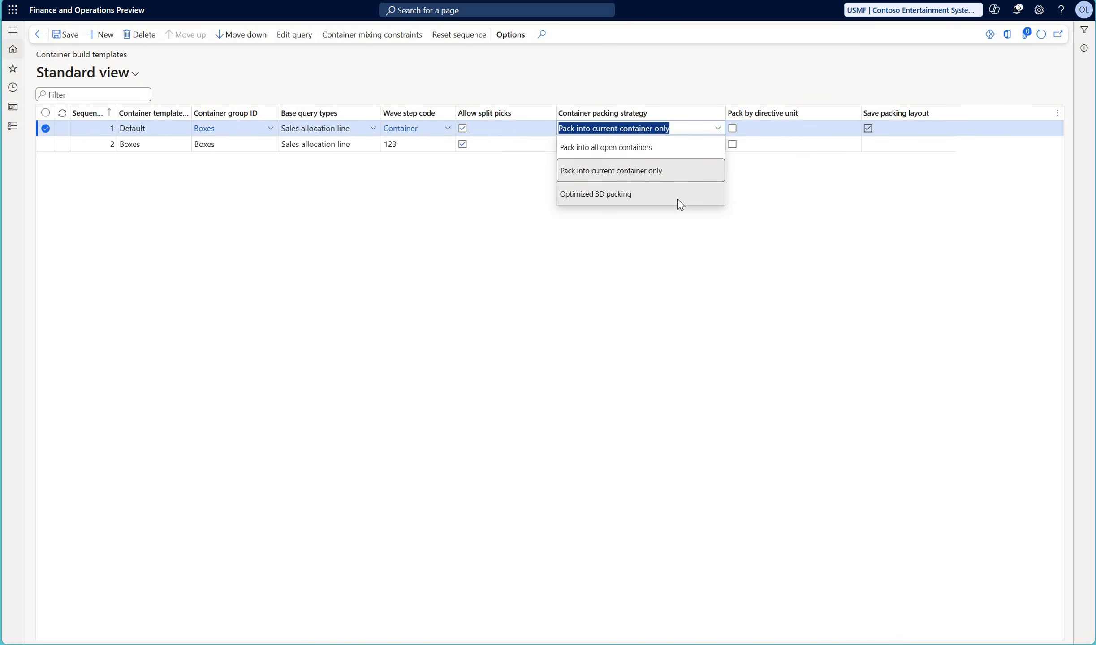
left_click(677, 199)
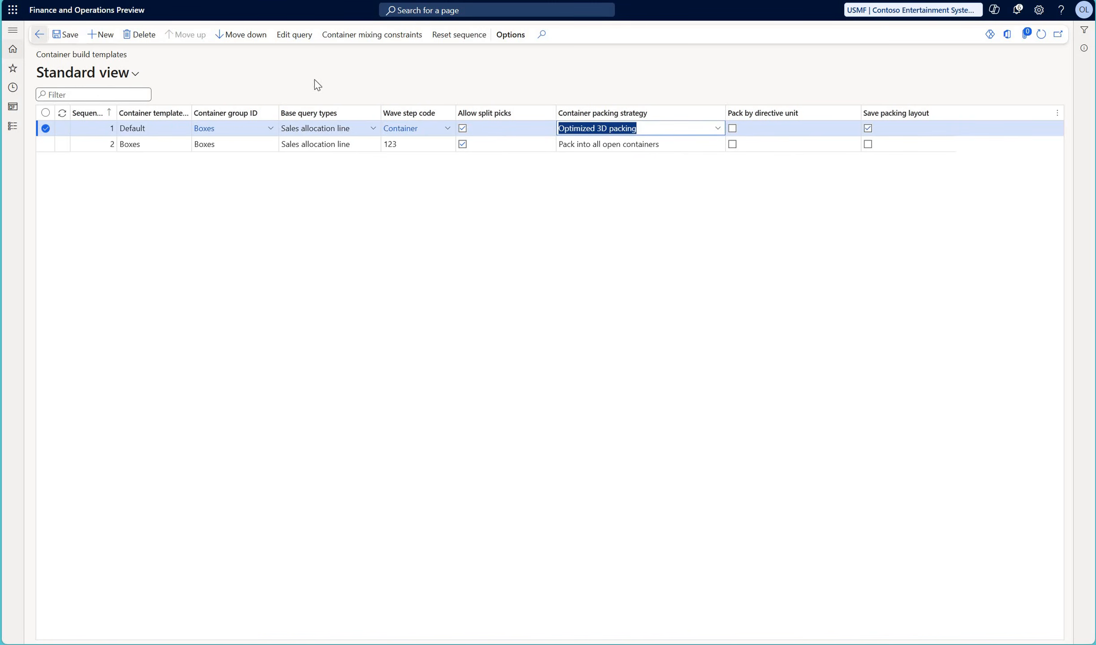
left_click(39, 35)
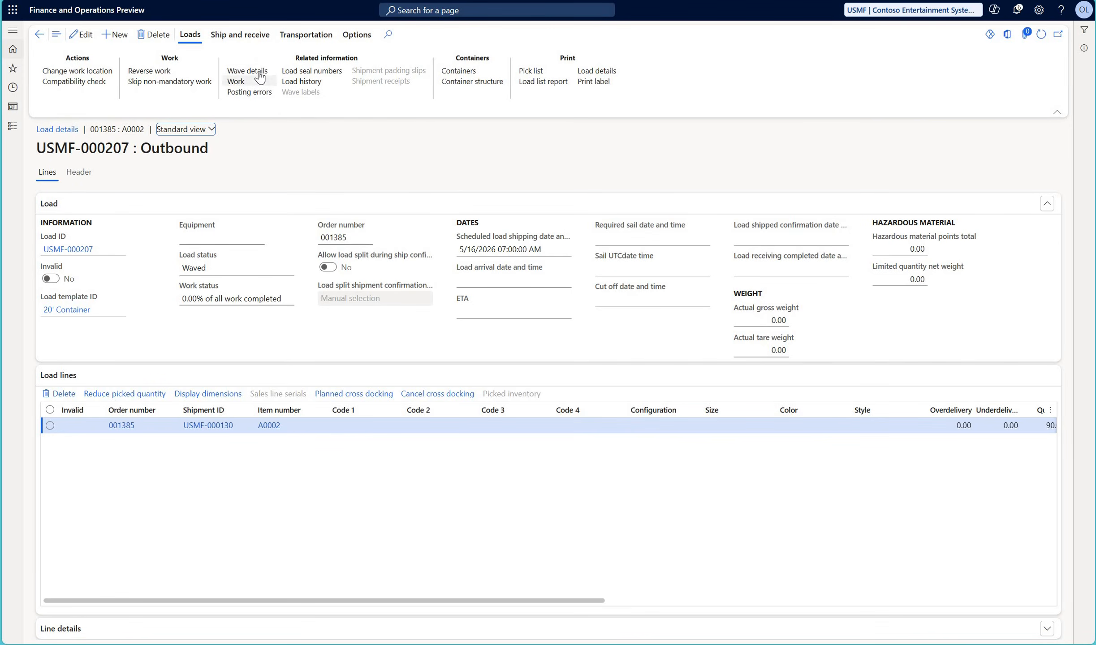
Open the outbound load's wave details, process the wave, and refresh its status
left_click(259, 71)
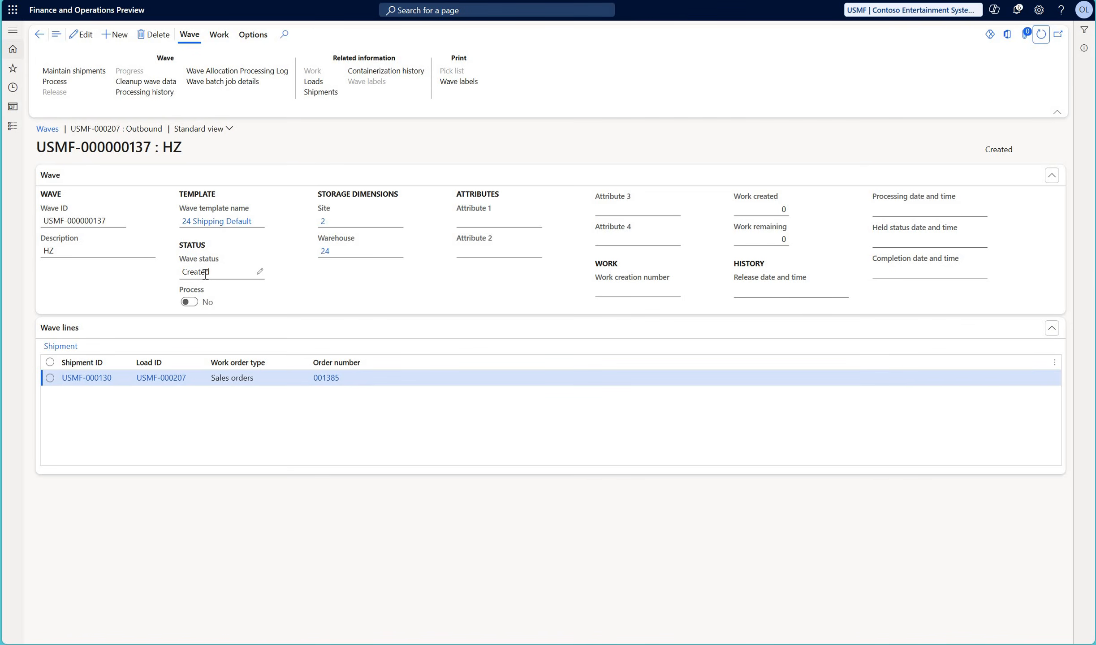
left_click(55, 81)
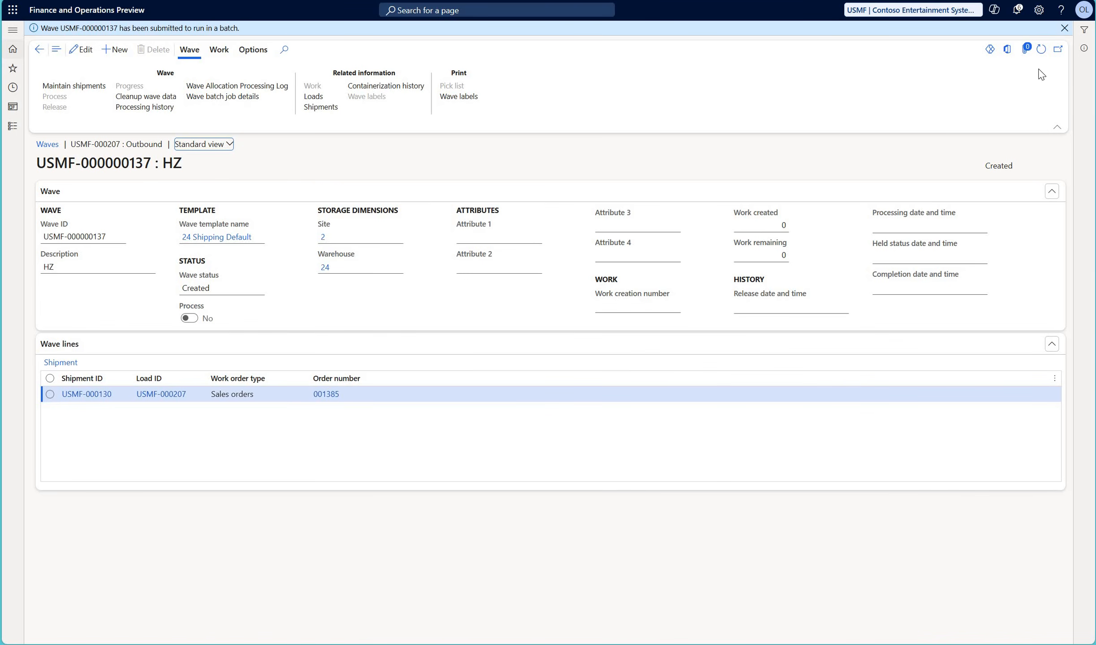
left_click(1040, 50)
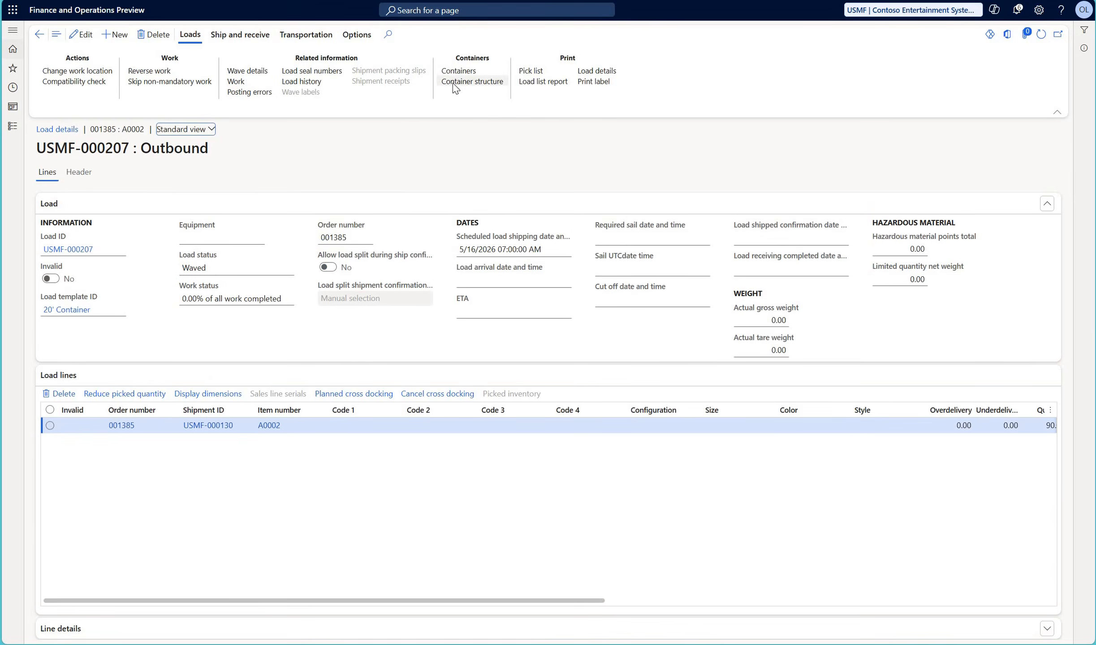
Open the load's container structure and compare the item A0002 quantities packed in several of the Box-Small containers
left_click(453, 83)
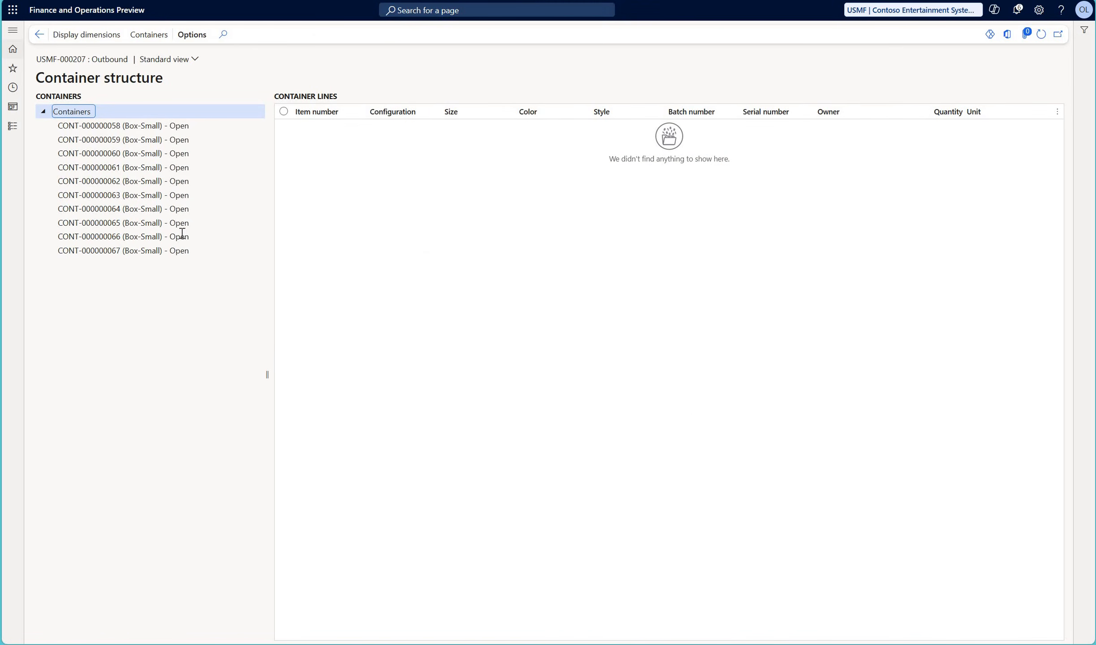
left_click(167, 127)
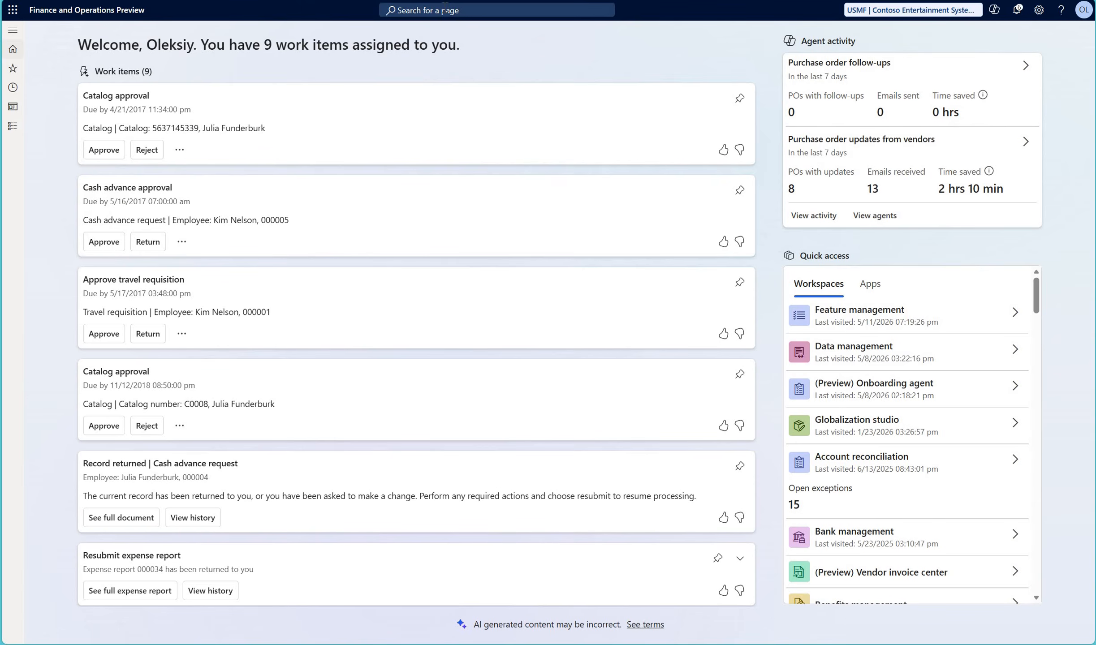
left_click(444, 9)
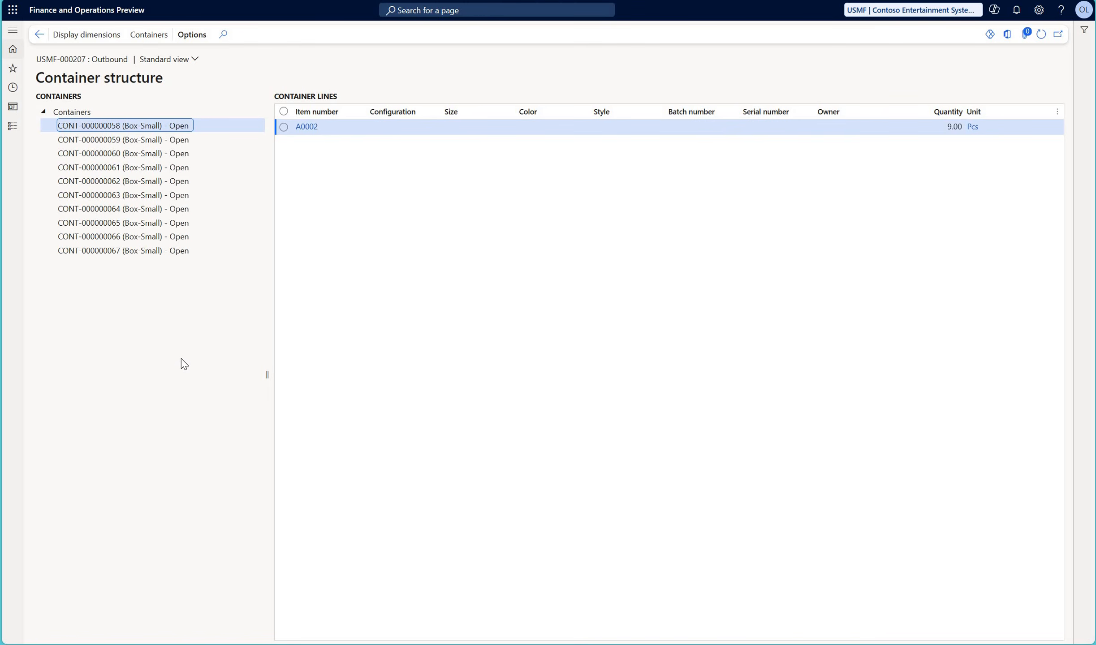
left_click(170, 142)
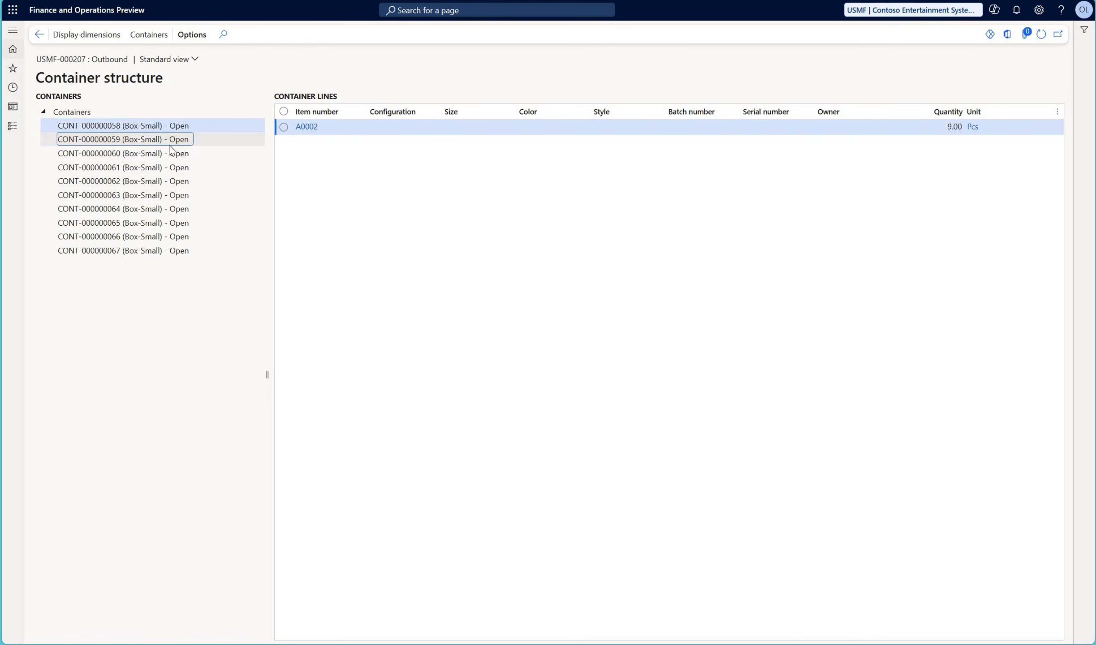
left_click(166, 153)
left_click(151, 208)
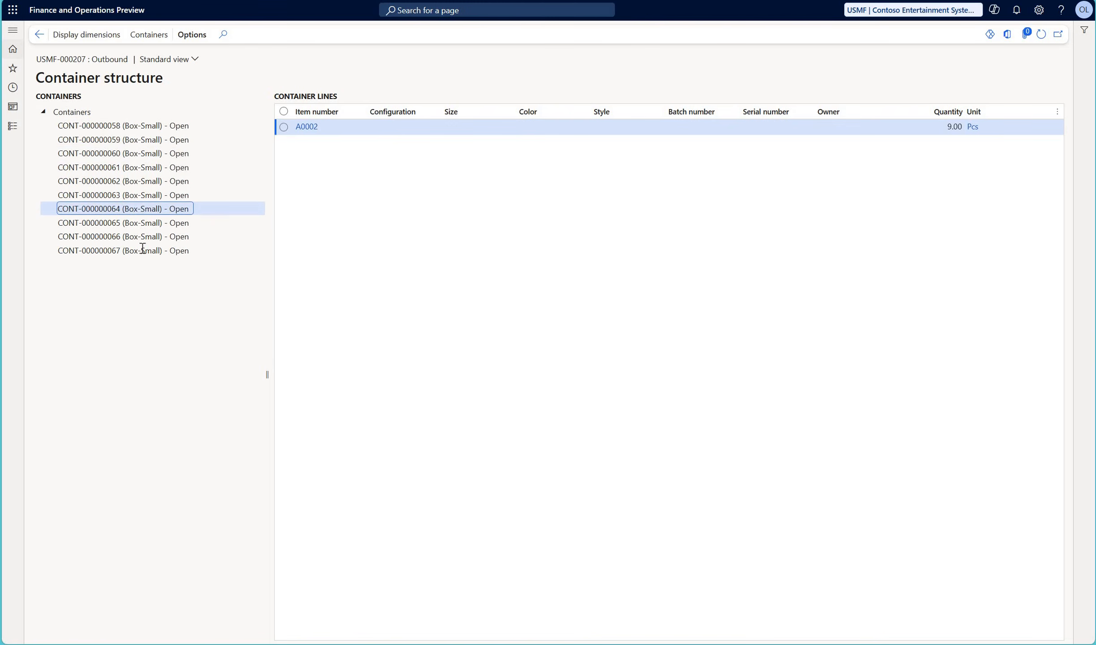
left_click(142, 250)
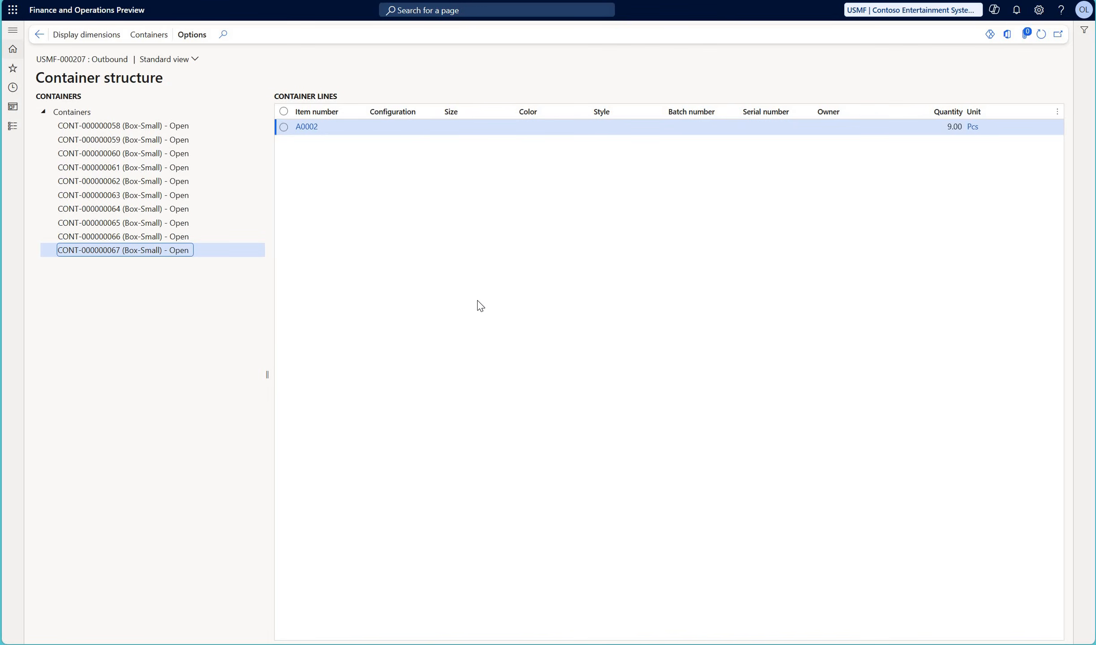
Leave the container structure for the load's container list and check which documents and labels can be printed
key("Escape")
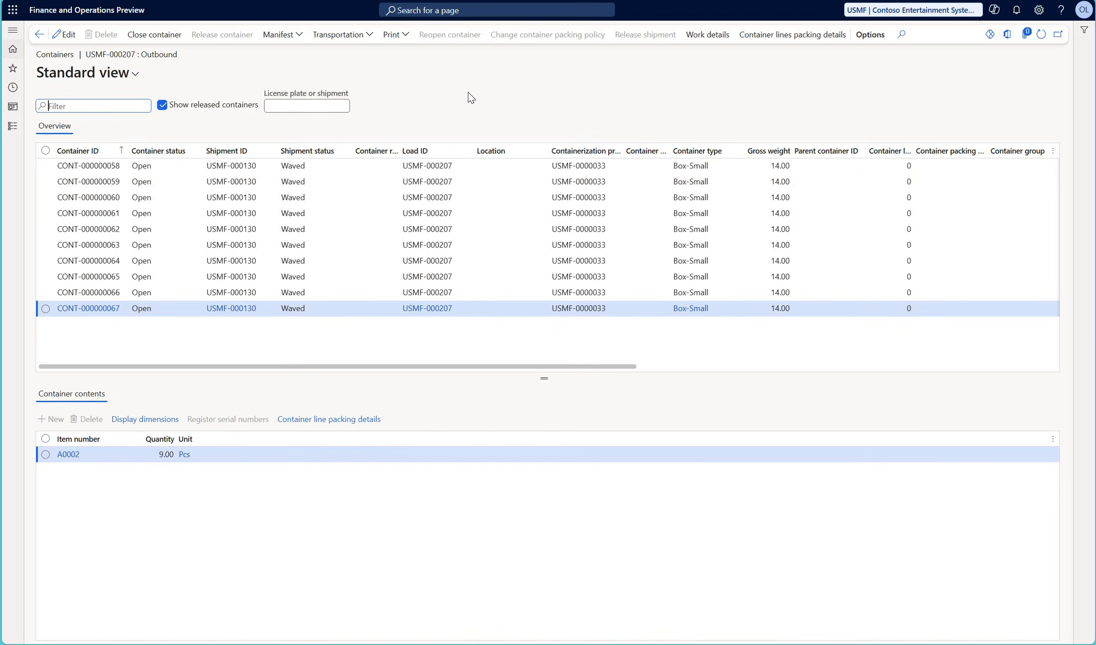
left_click(398, 43)
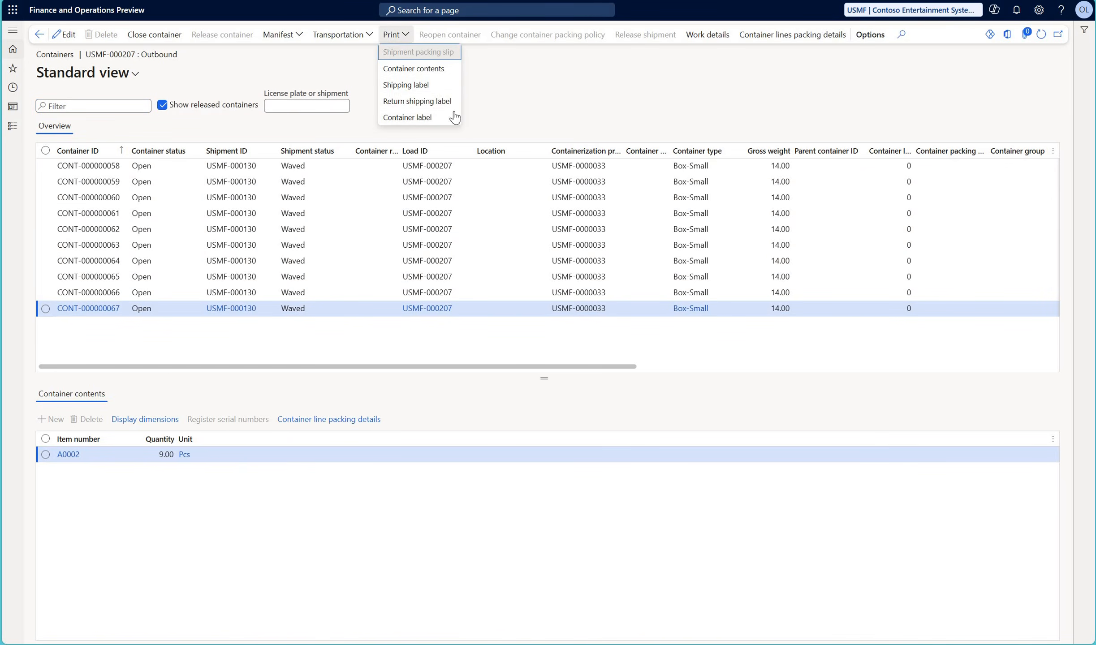
key("Escape")
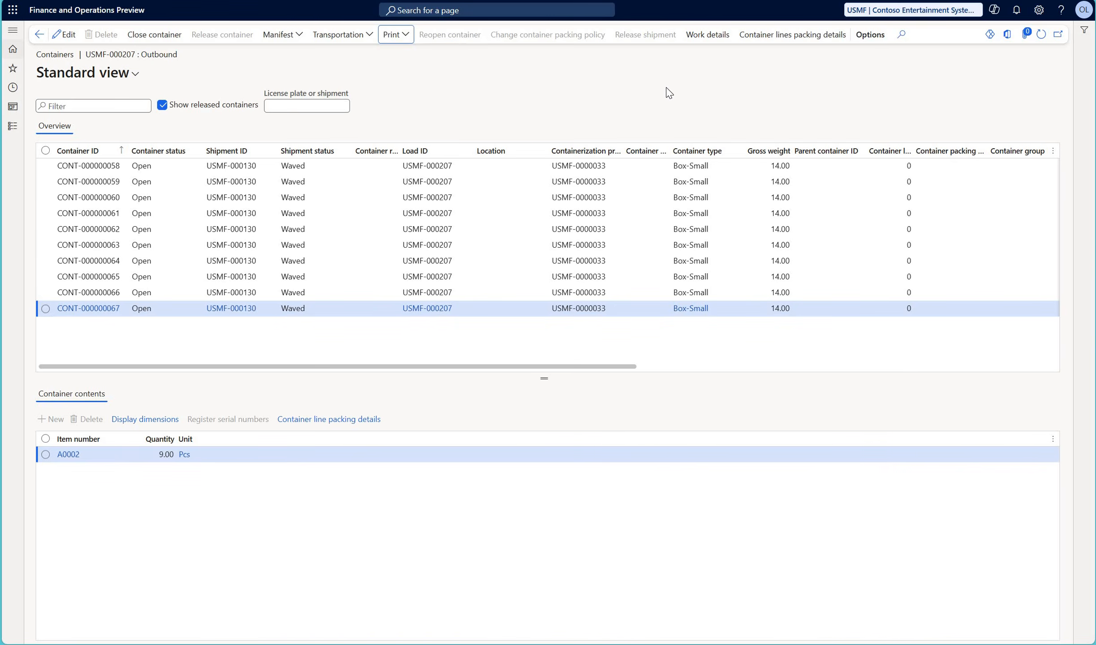